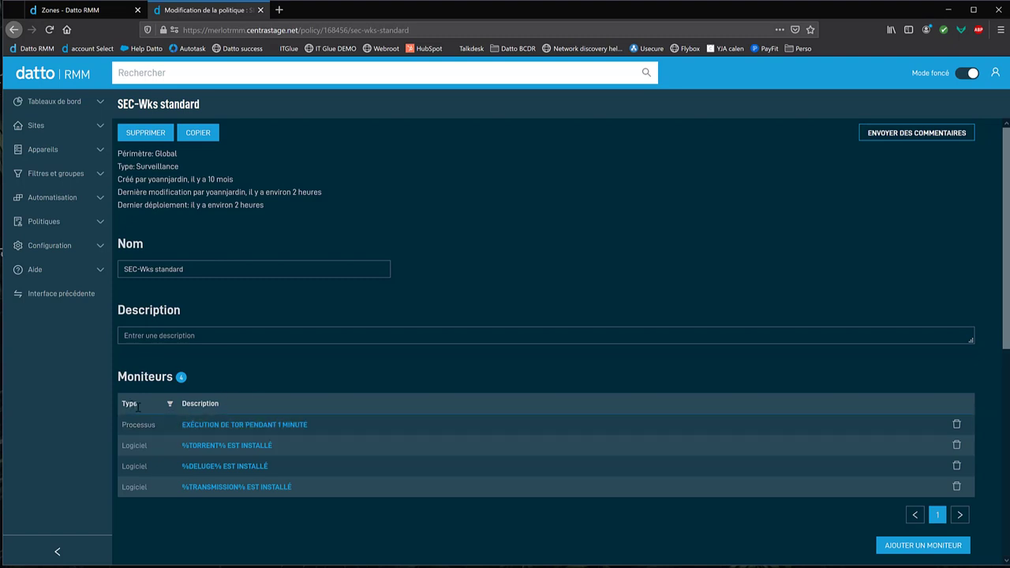
# - Open the Tor process monitor of the SEC-Wks standard policy for editing and review its alert criteria and priority choices
pyautogui.click(230, 425)
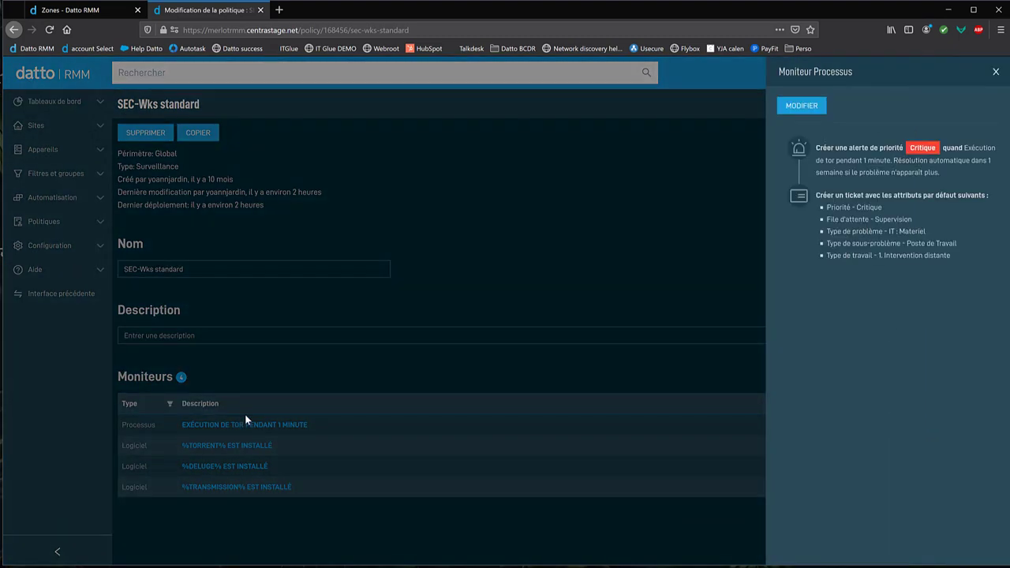
pyautogui.click(801, 106)
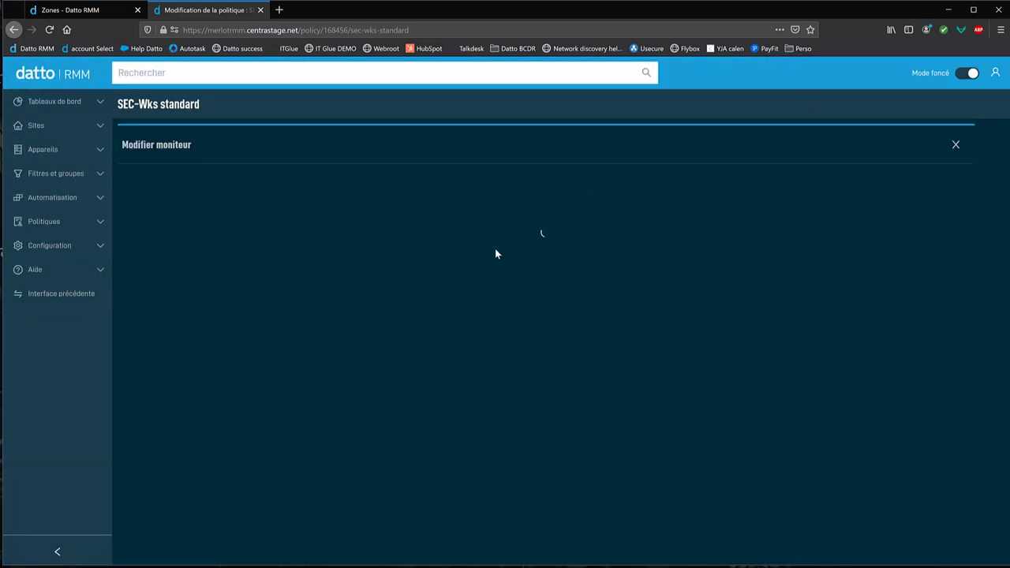
pyautogui.scroll(-2, 373, 299)
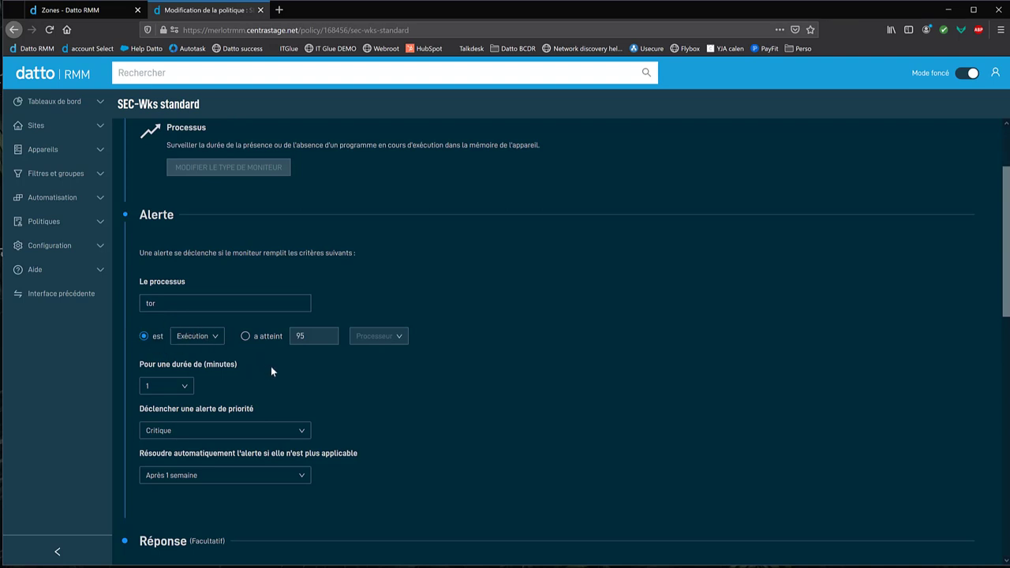
pyautogui.scroll(-5, 355, 395)
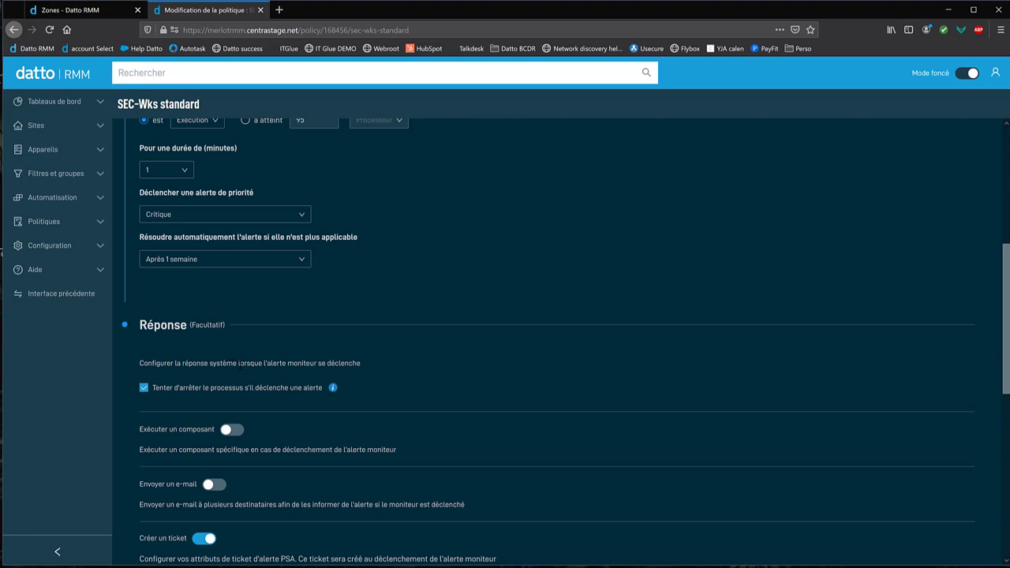
pyautogui.scroll(4, 239, 363)
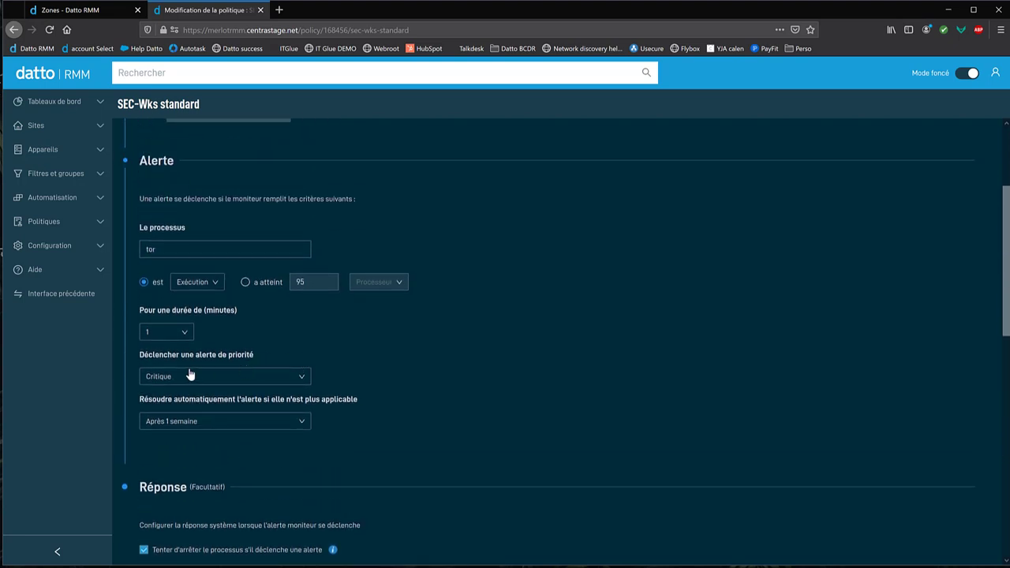
pyautogui.click(248, 378)
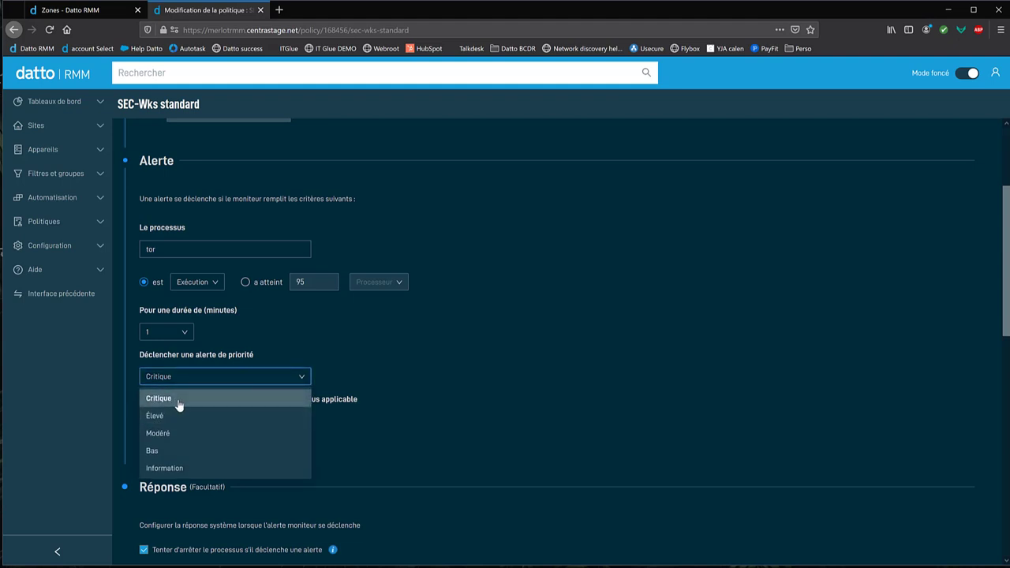
pyautogui.click(426, 340)
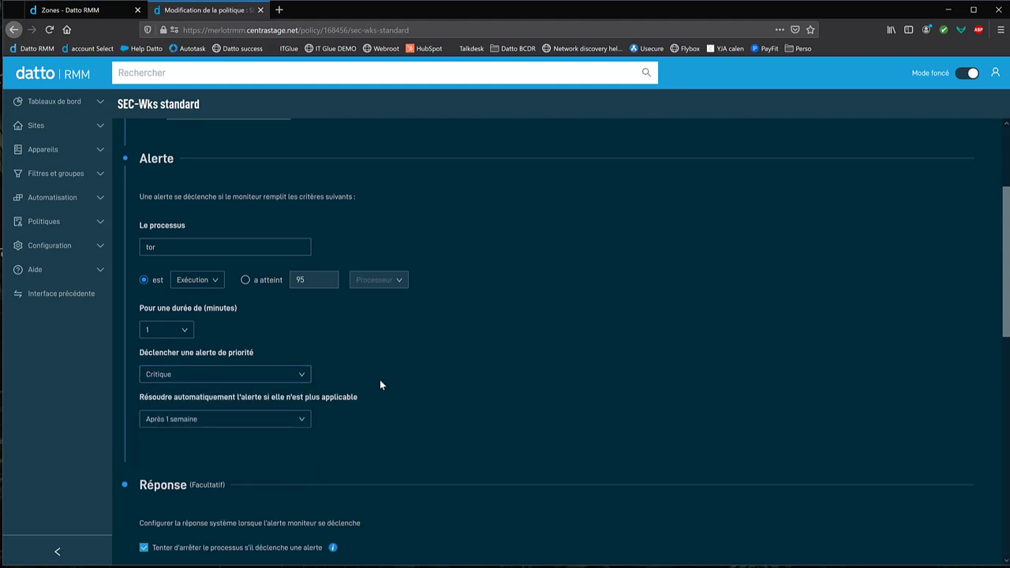
# - Review the Tor monitor's auto-resolve, response and ticket settings, and leave the monitor without saving
pyautogui.scroll(-2, 331, 367)
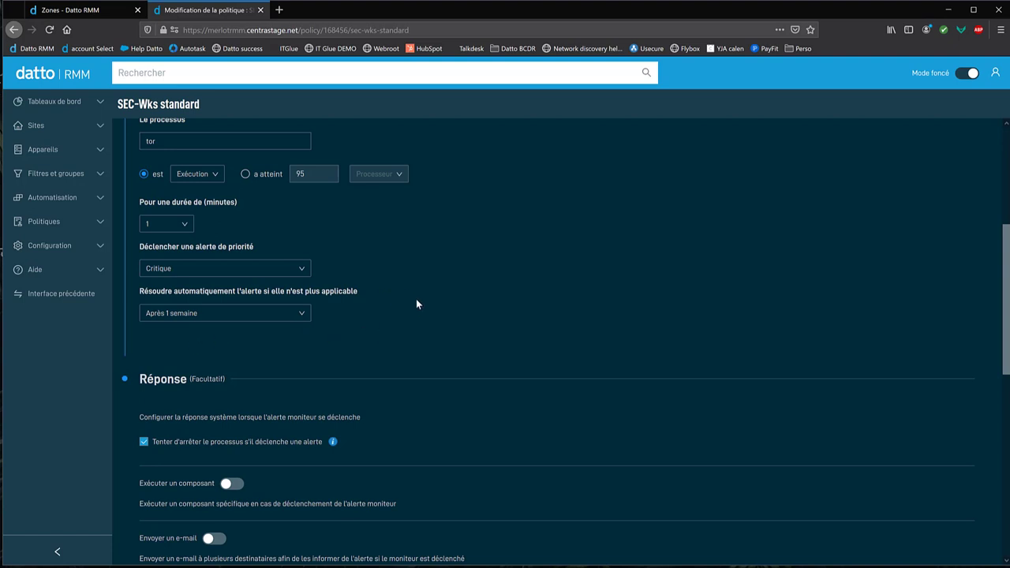
pyautogui.scroll(3, 417, 300)
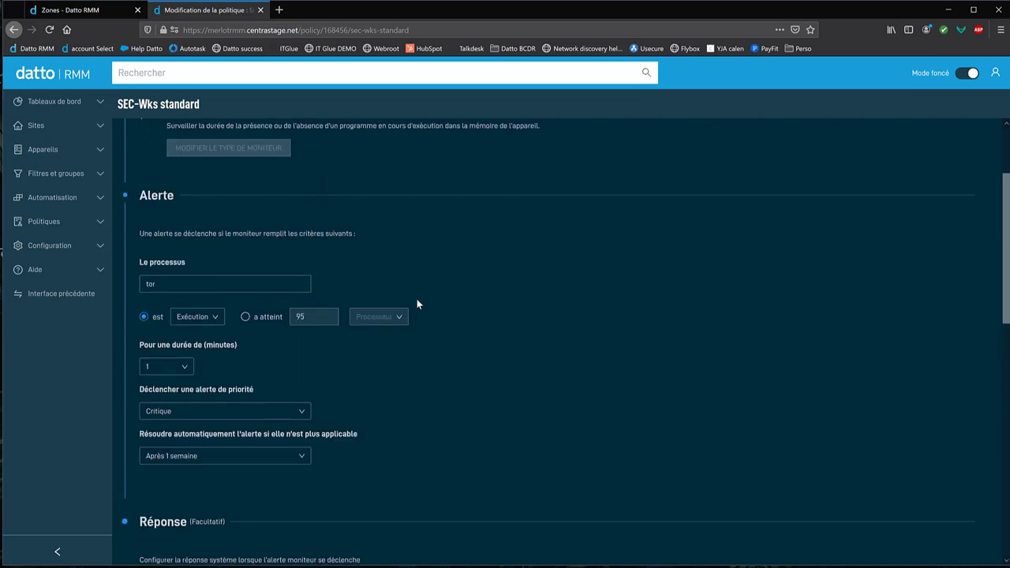
pyautogui.scroll(-4, 417, 300)
pyautogui.scroll(-10, 564, 327)
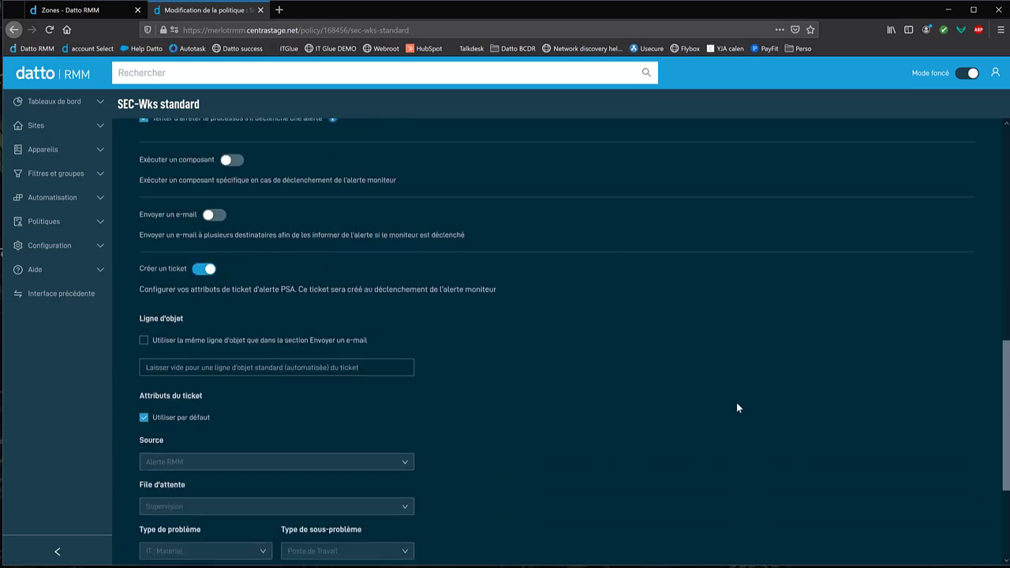
pyautogui.click(876, 540)
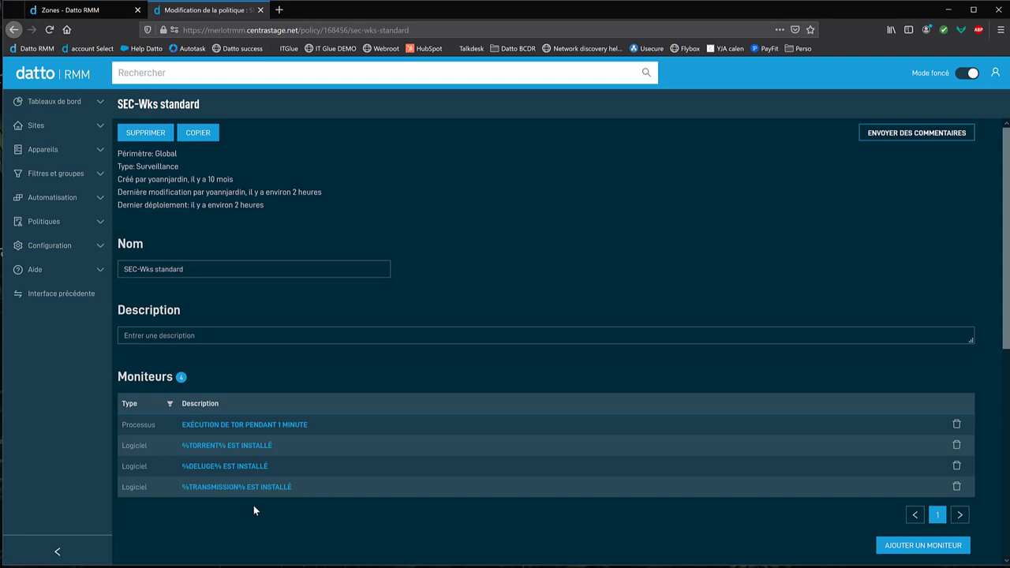
# - Review the %deluge% software monitor's alert criteria, response and ticket attributes, and close it without saving
pyautogui.click(230, 467)
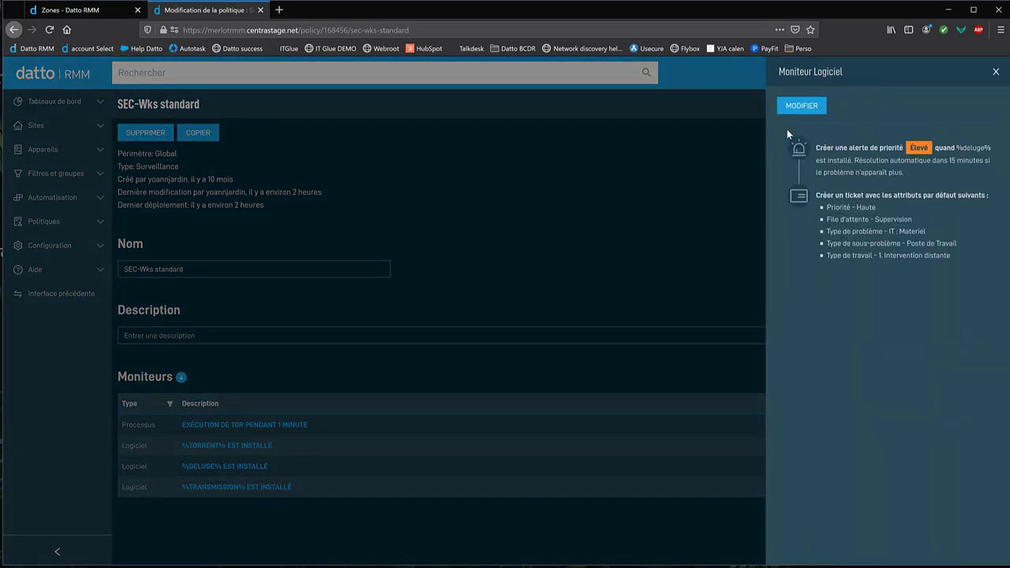
pyautogui.click(802, 106)
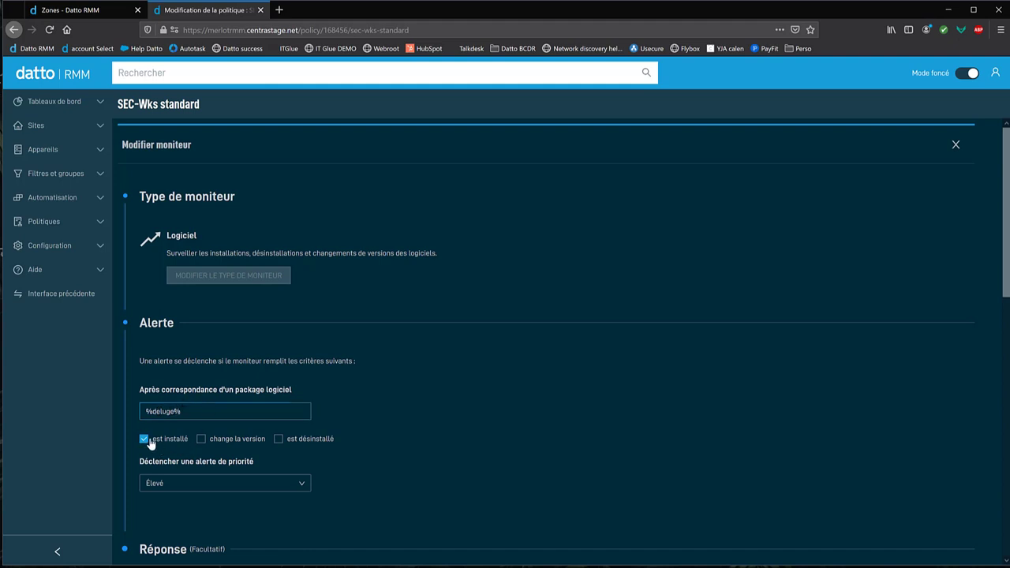
pyautogui.scroll(-2, 367, 467)
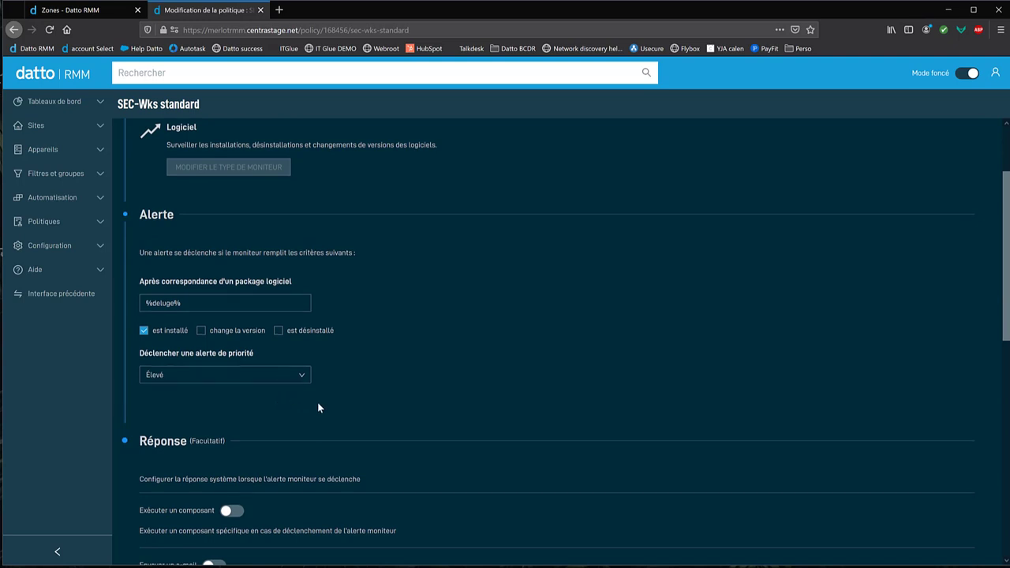
pyautogui.scroll(-5, 317, 402)
pyautogui.scroll(-2, 255, 406)
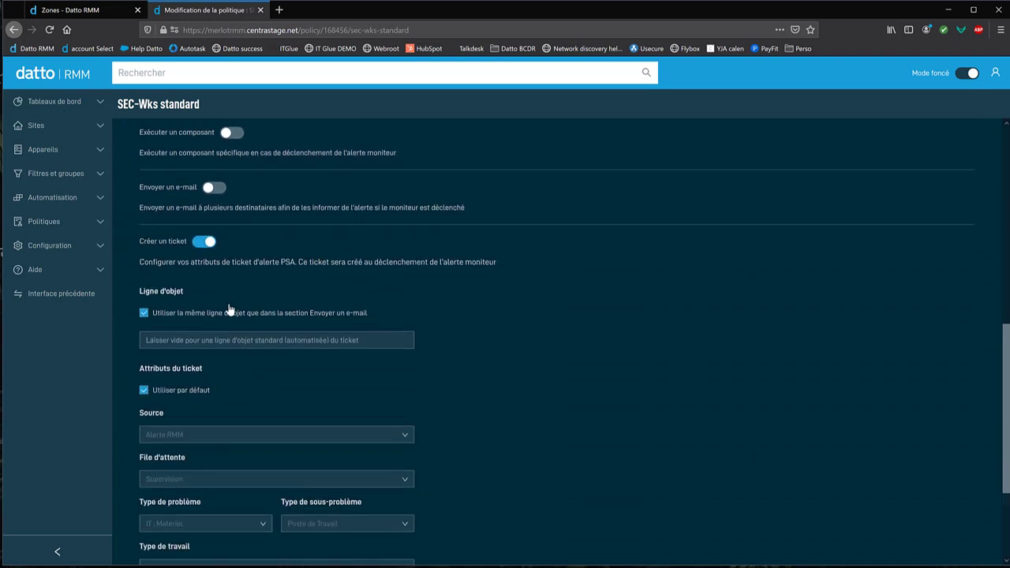
pyautogui.scroll(8, 370, 296)
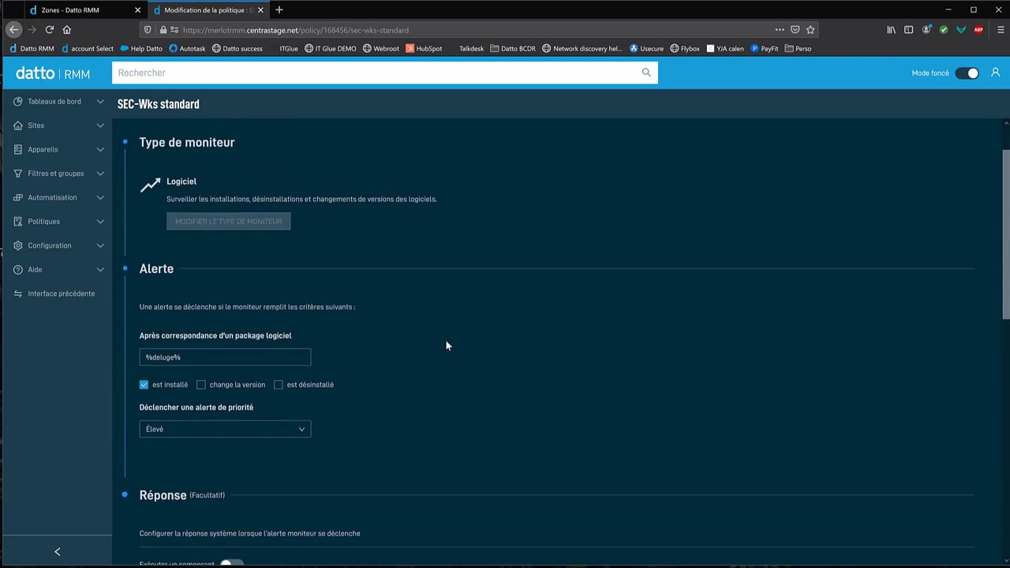
pyautogui.scroll(-14, 445, 346)
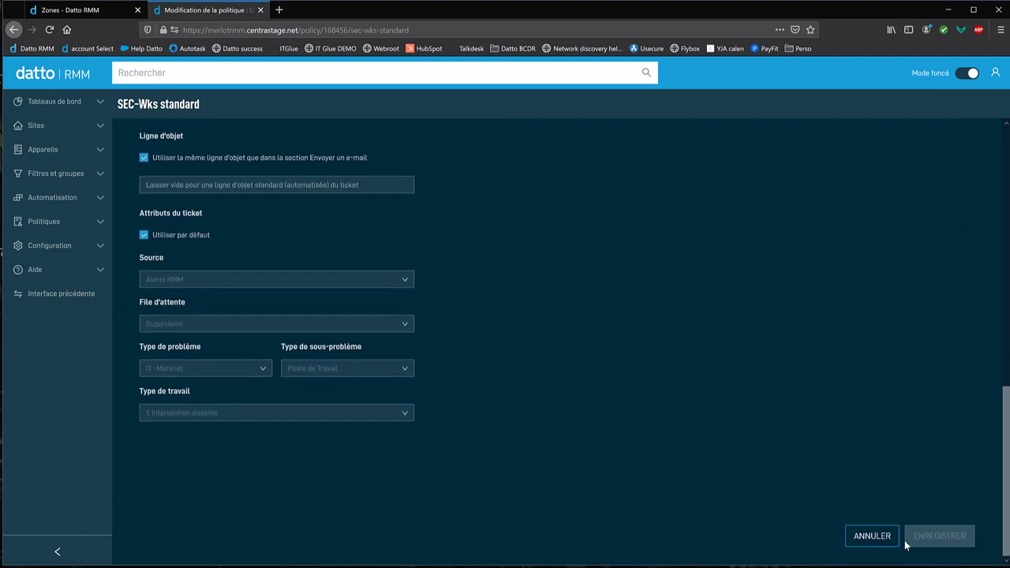
pyautogui.click(868, 543)
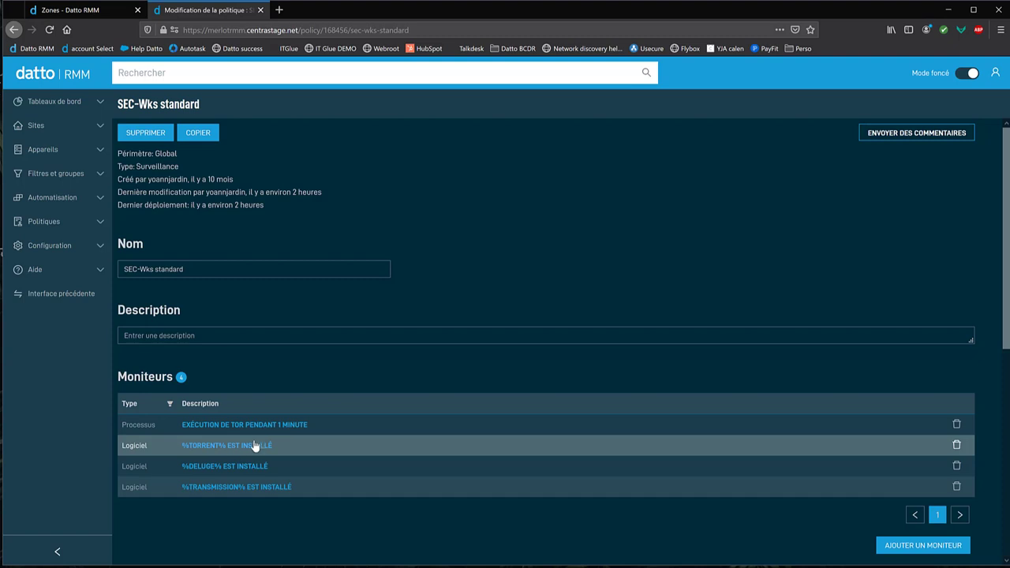
# - Search the device filters by name for "torren" and open the Logiciel Torrent installé filter for editing
pyautogui.click(85, 175)
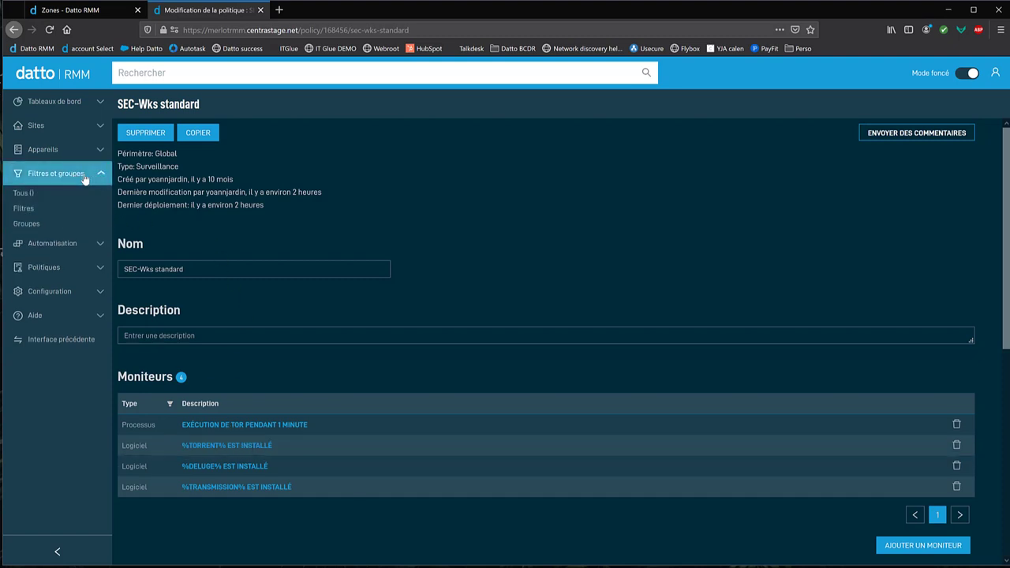
pyautogui.click(32, 210)
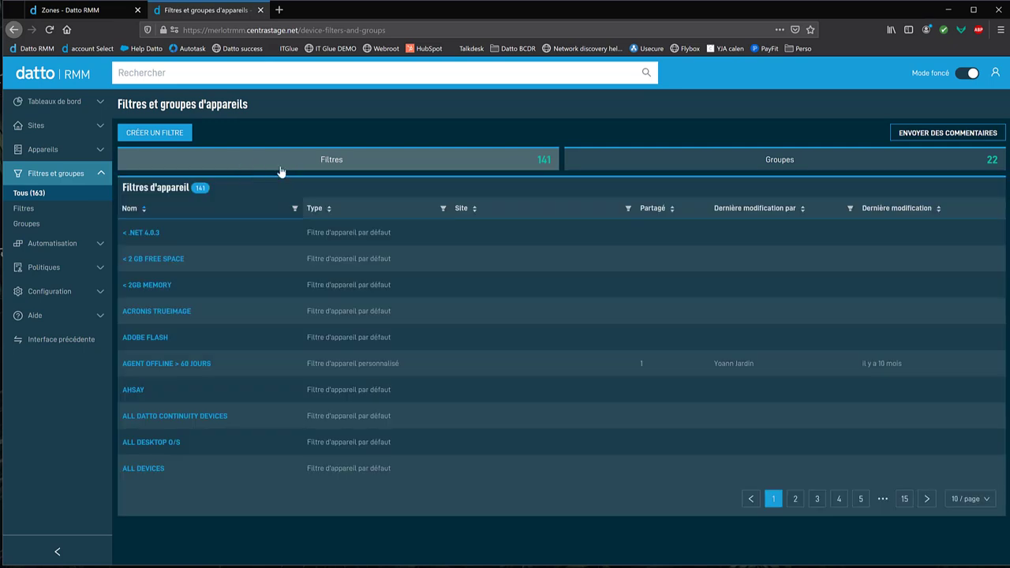
pyautogui.click(294, 207)
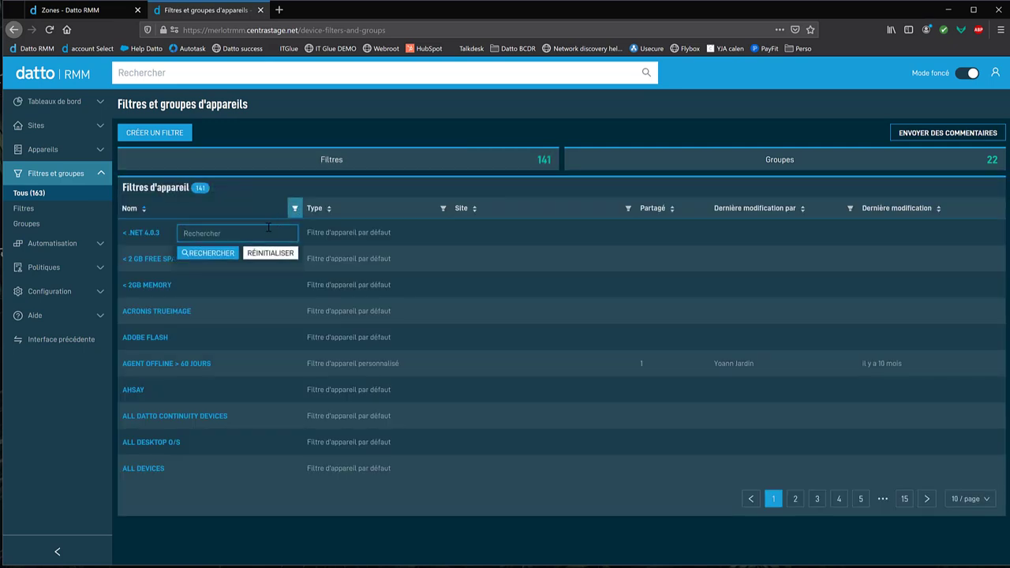
pyautogui.write('torren.t')
pyautogui.click(222, 254)
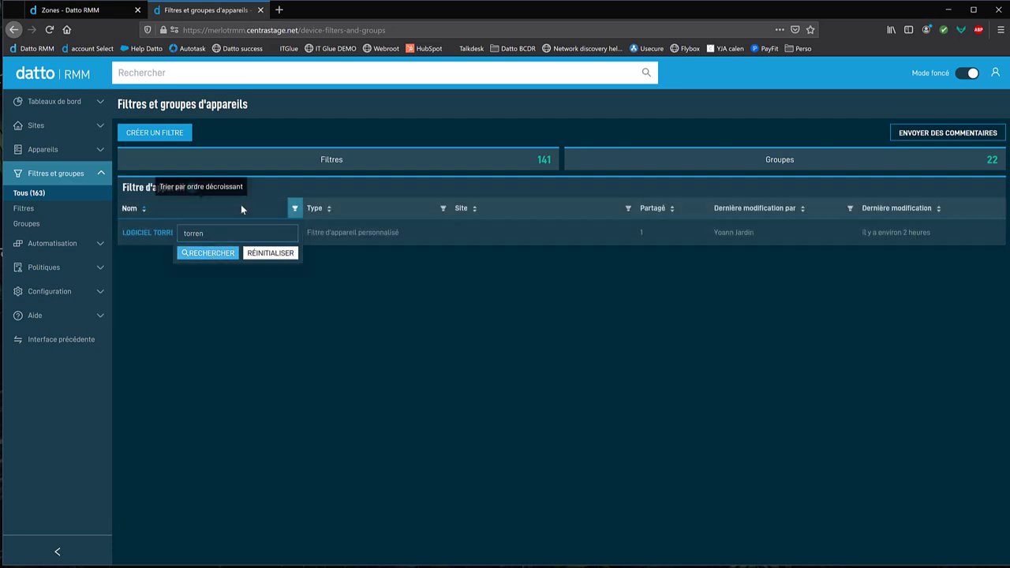
pyautogui.click(147, 232)
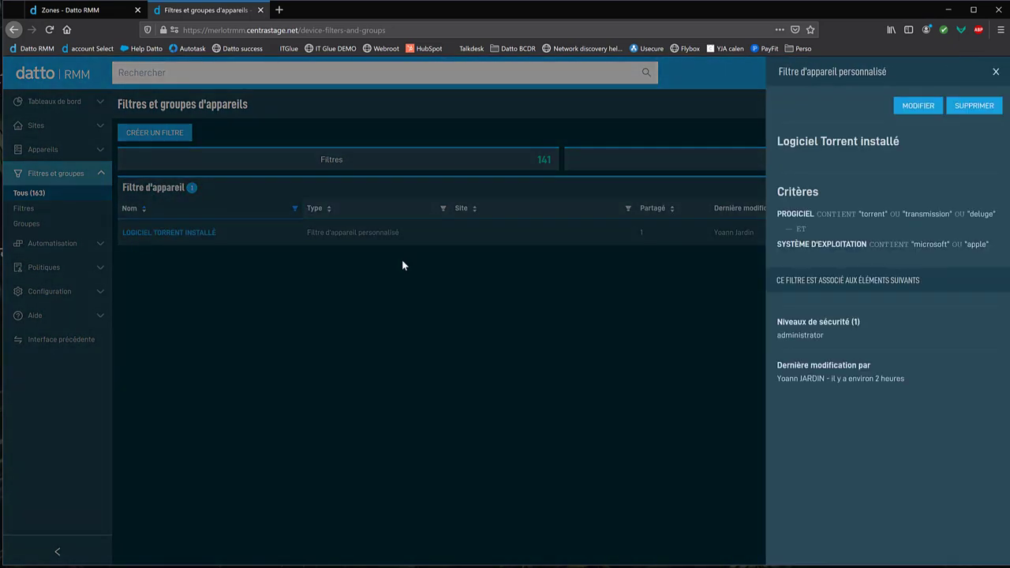
pyautogui.click(912, 105)
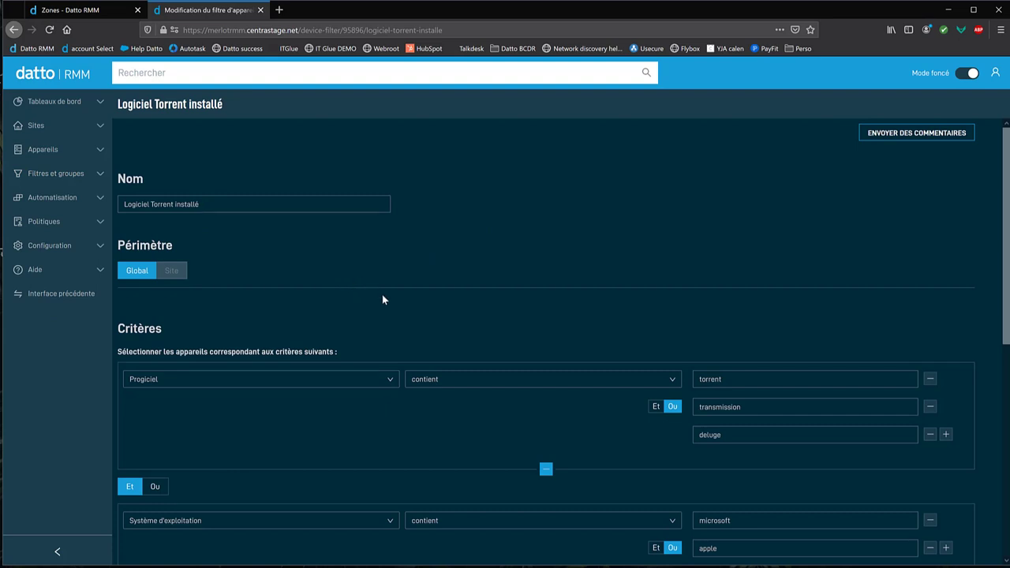
# - Examine the Logiciel Torrent installé filter's software and operating system criteria, site targets and security levels, and leave without saving
pyautogui.scroll(-1, 378, 292)
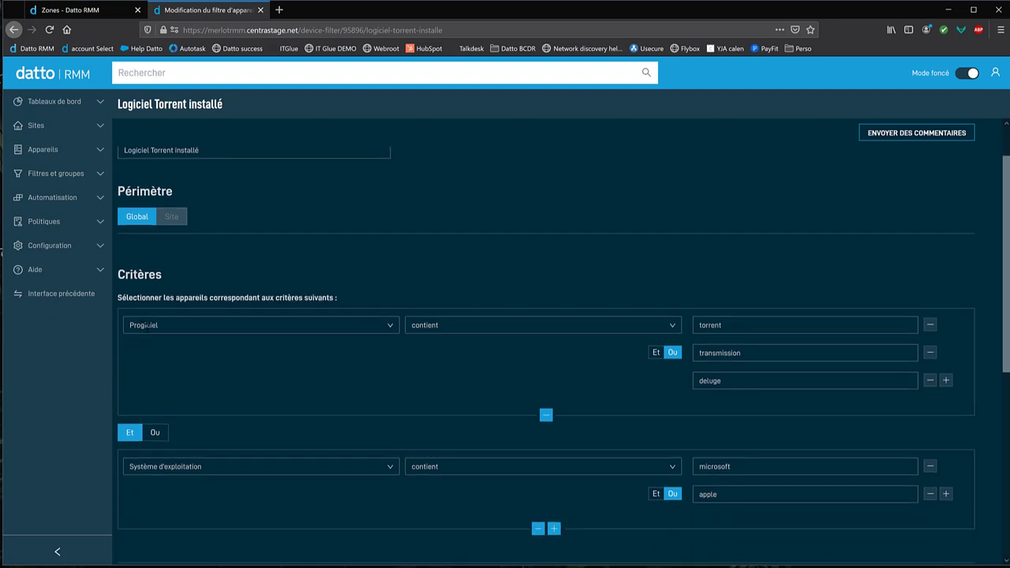
pyautogui.moveTo(735, 326)
pyautogui.scroll(-3, 245, 406)
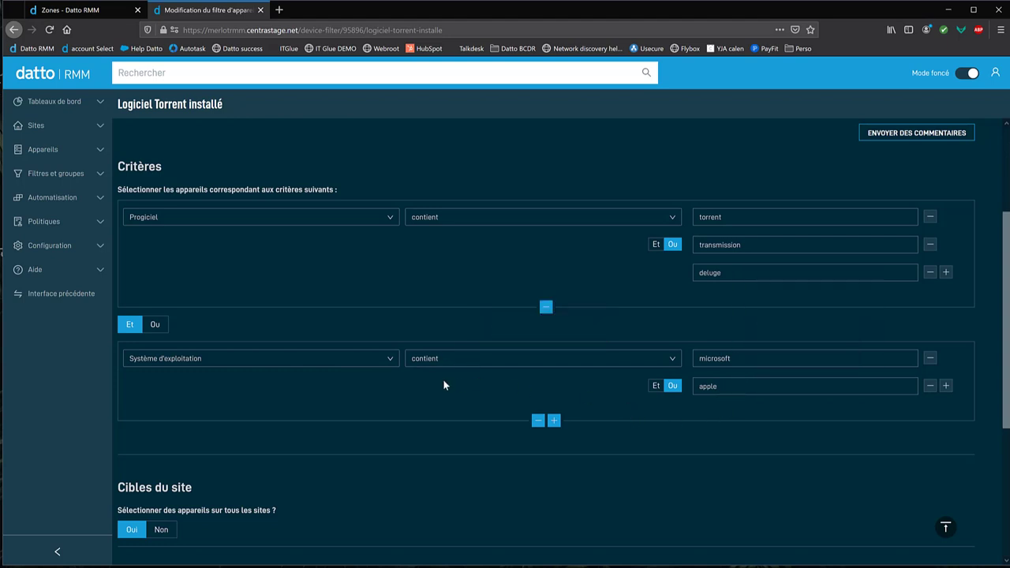
pyautogui.scroll(-3, 445, 381)
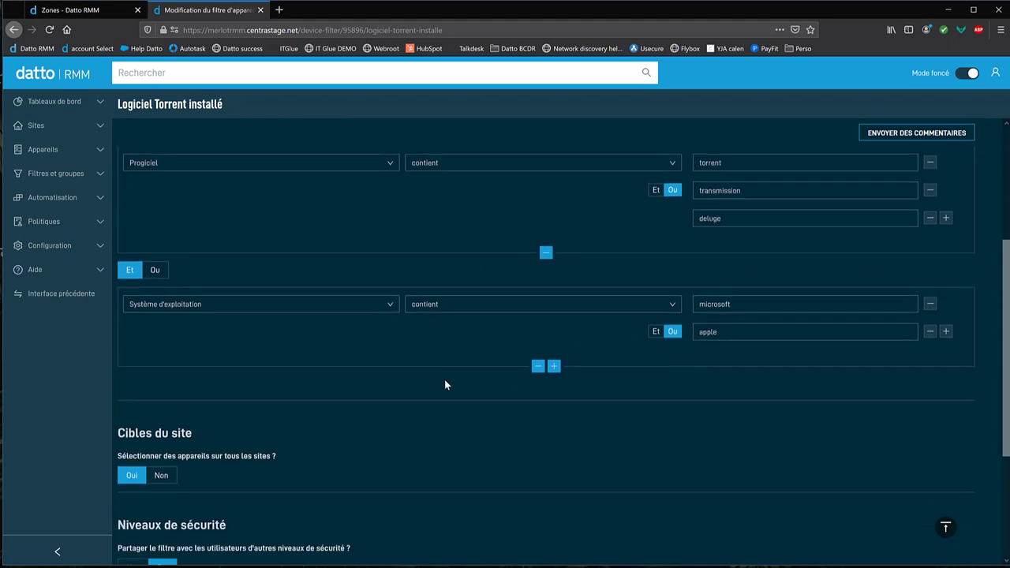
pyautogui.scroll(3, 445, 381)
pyautogui.scroll(3, 444, 385)
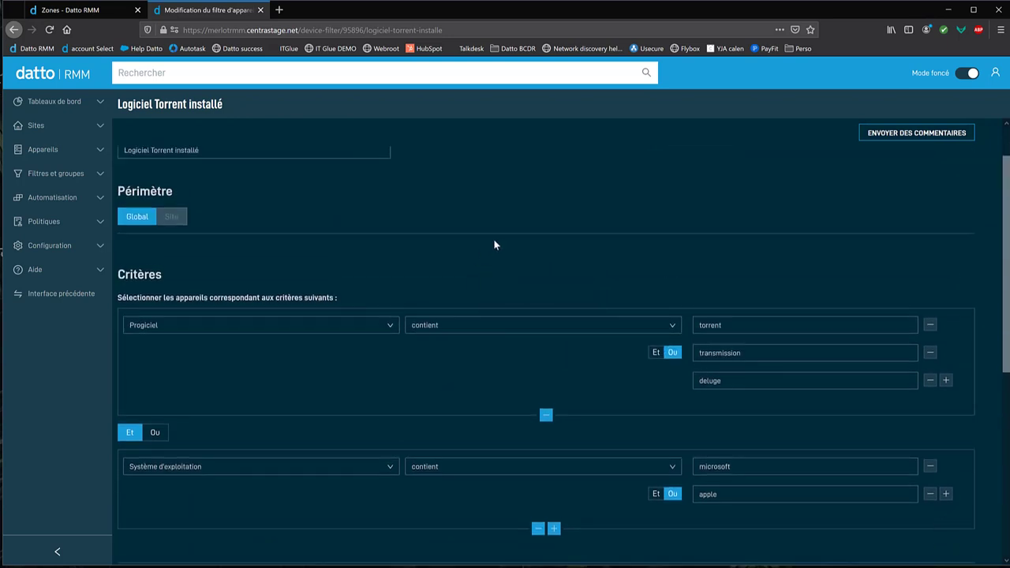
pyautogui.scroll(2, 590, 234)
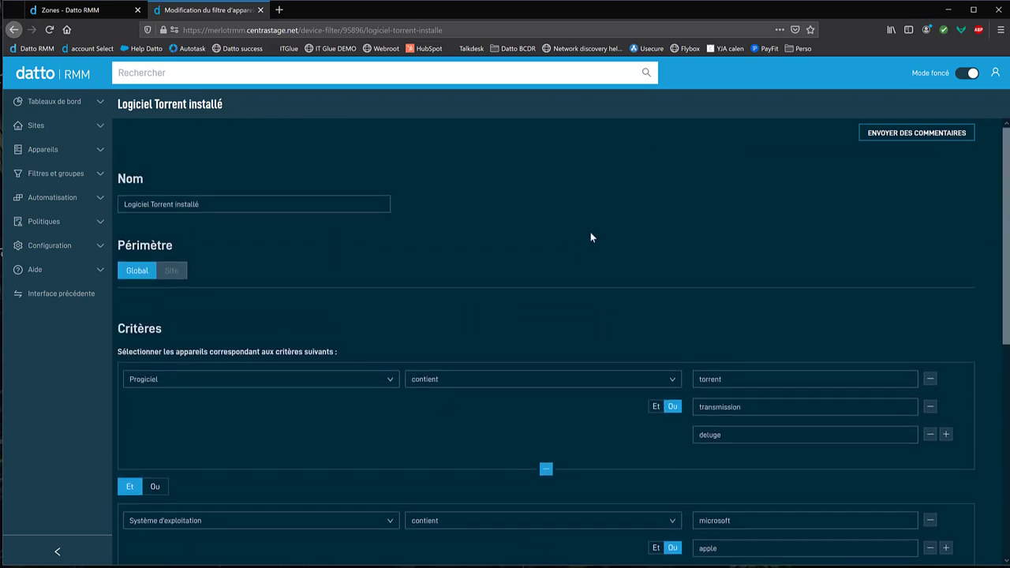
pyautogui.scroll(-4, 590, 236)
pyautogui.scroll(-5, 590, 232)
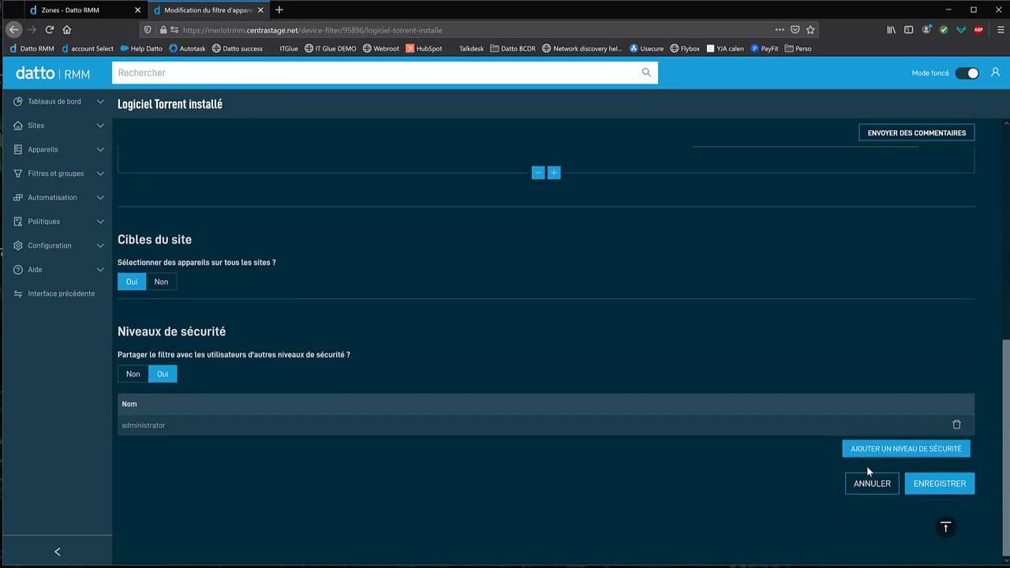
pyautogui.click(875, 483)
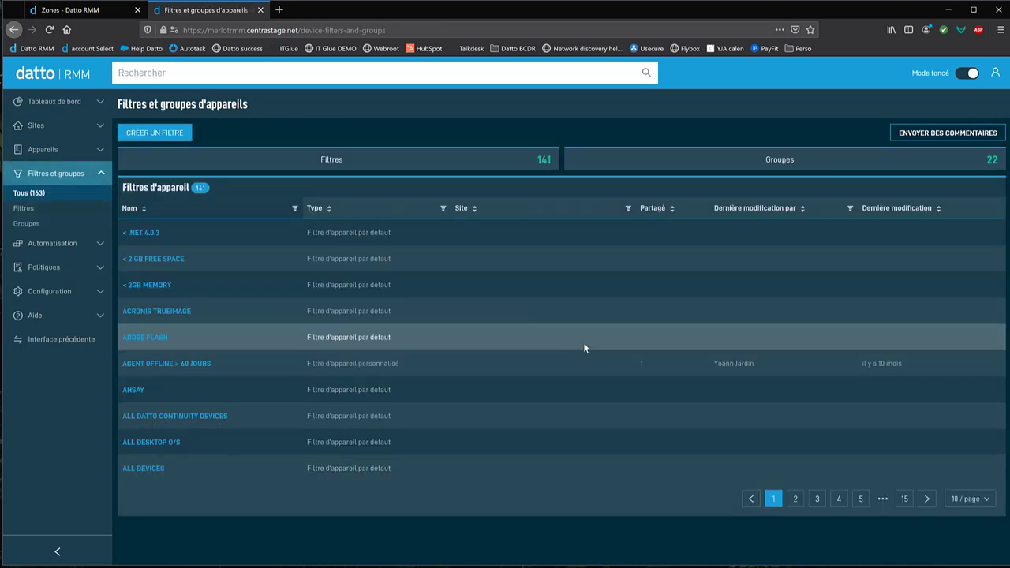
# - Open the Monitoring Alertes dashboard and look at the device filter widget in the widget library without adding it
pyautogui.click(65, 103)
pyautogui.click(44, 136)
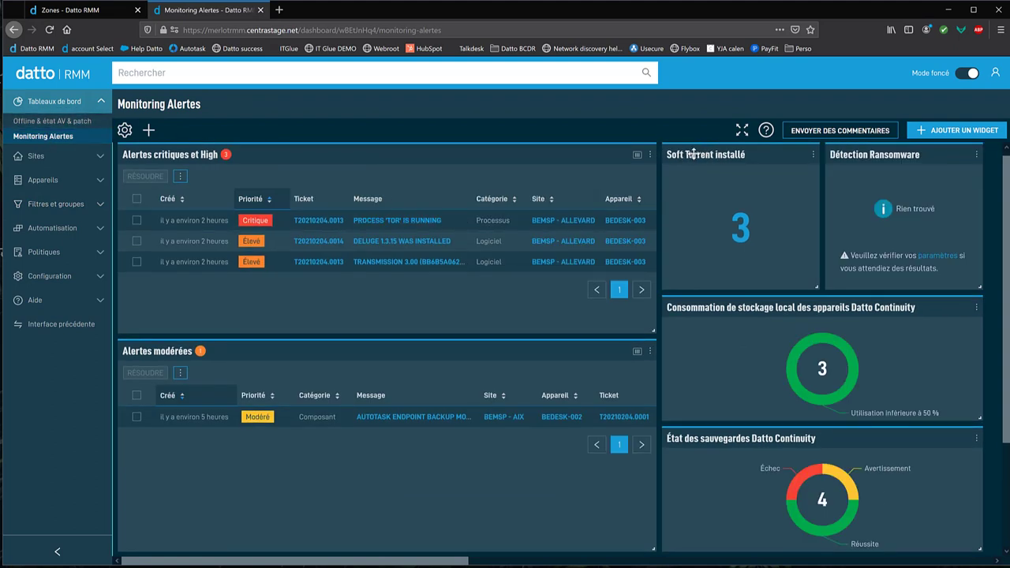
pyautogui.click(960, 132)
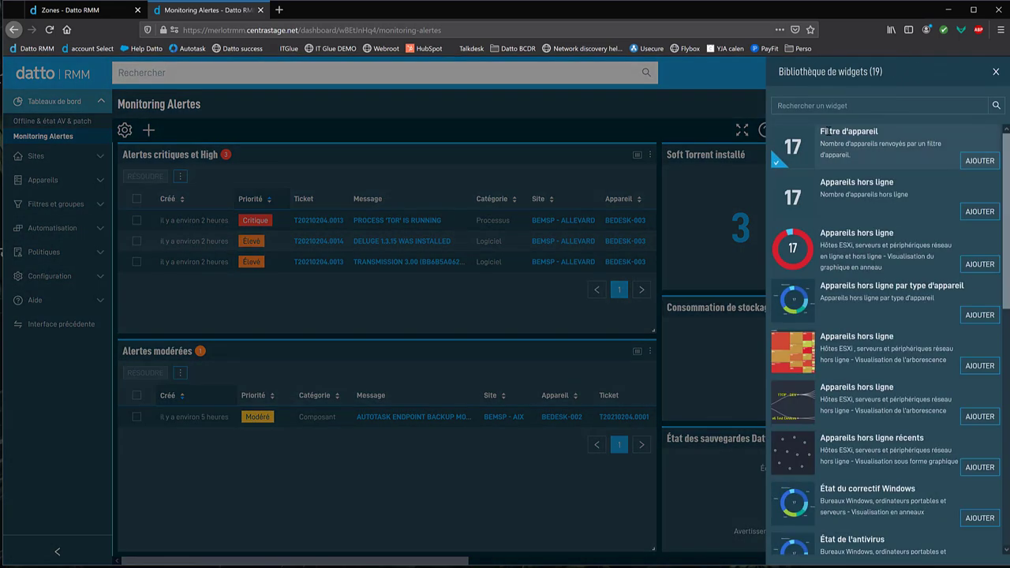
pyautogui.click(996, 71)
# - Check the Soft Torrent installé widget's device filter setting, view the devices it counts, and return to the dashboard
pyautogui.click(813, 154)
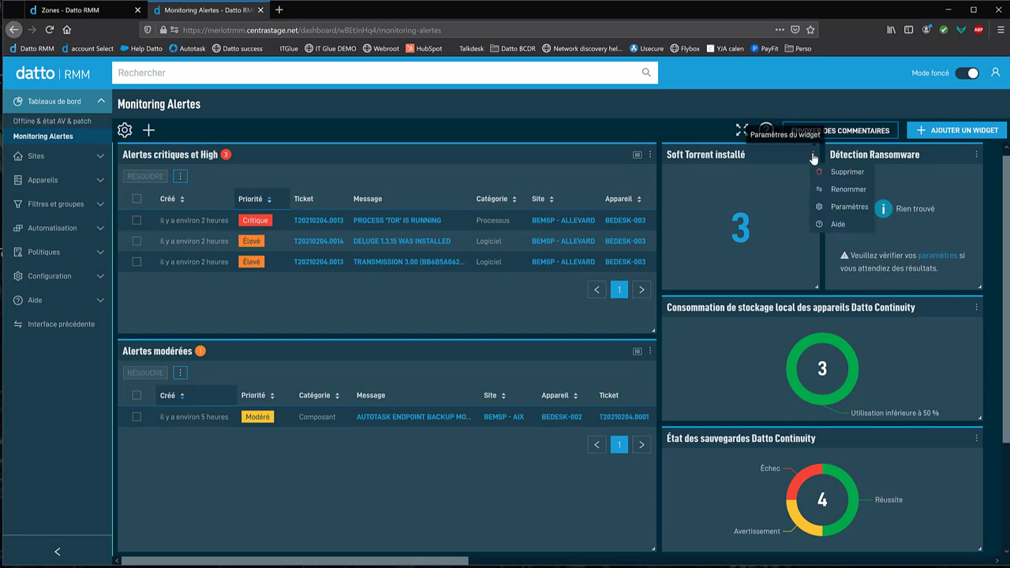
pyautogui.click(831, 207)
pyautogui.click(560, 155)
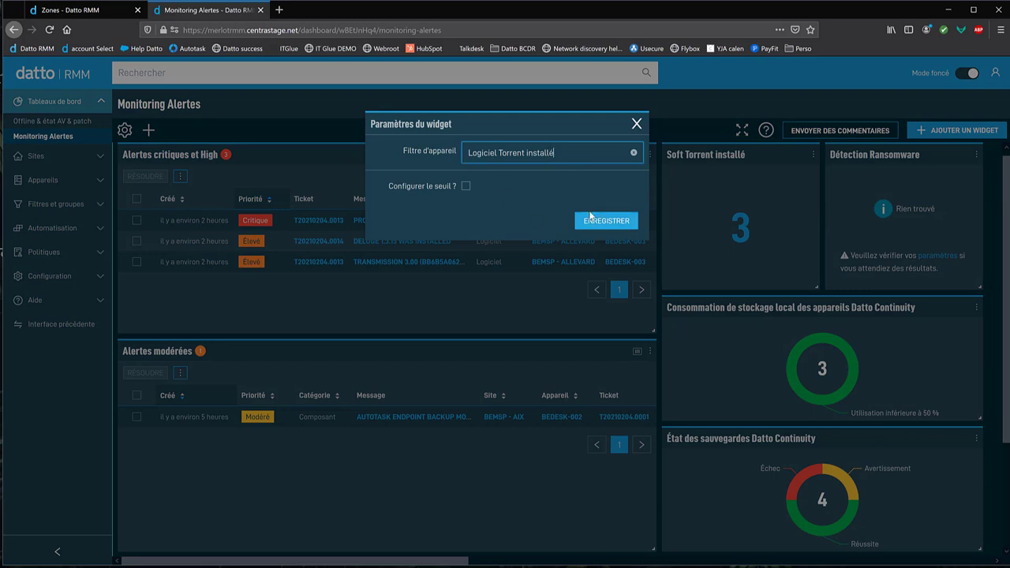
pyautogui.click(637, 124)
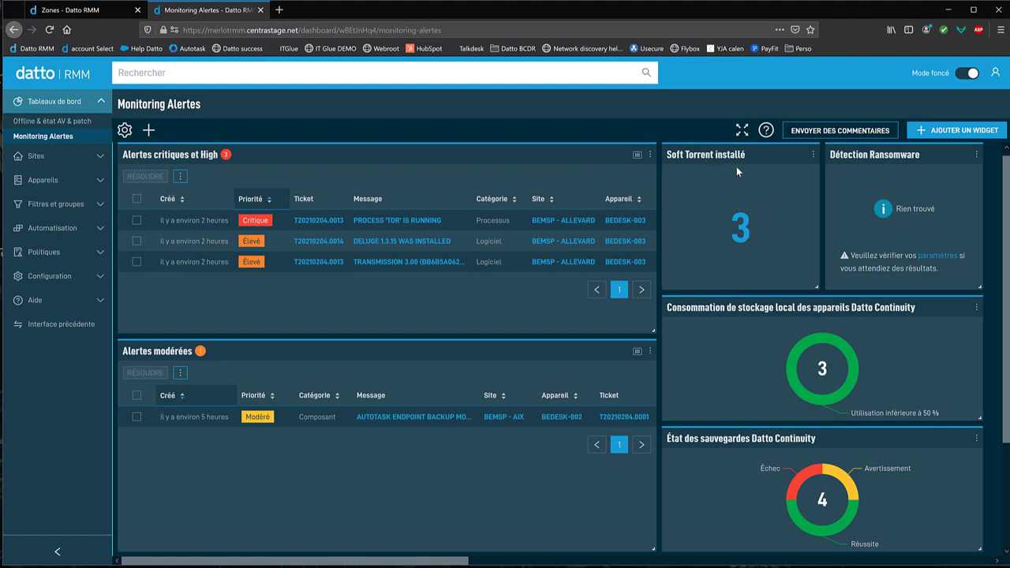
pyautogui.click(741, 230)
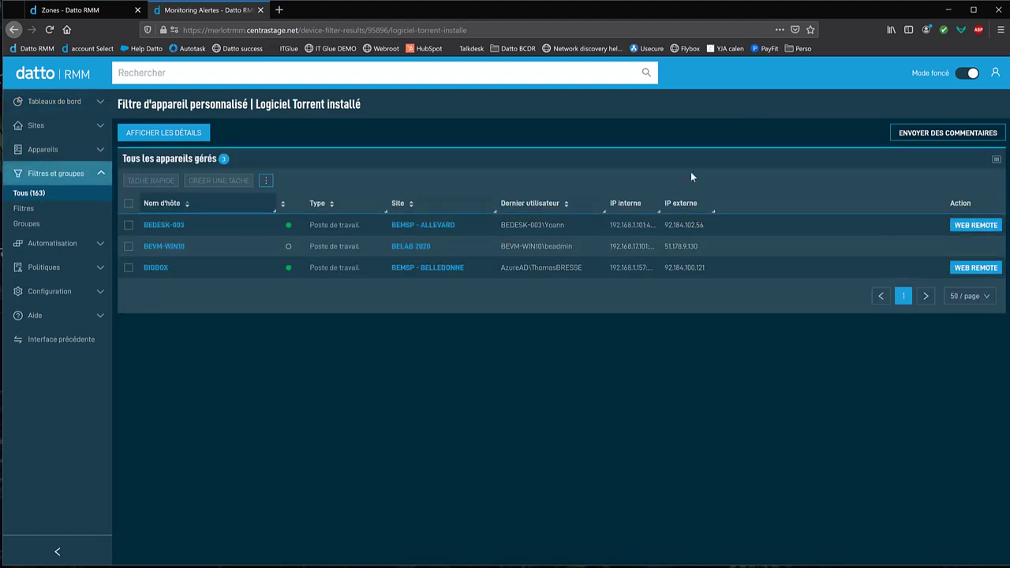
pyautogui.click(14, 29)
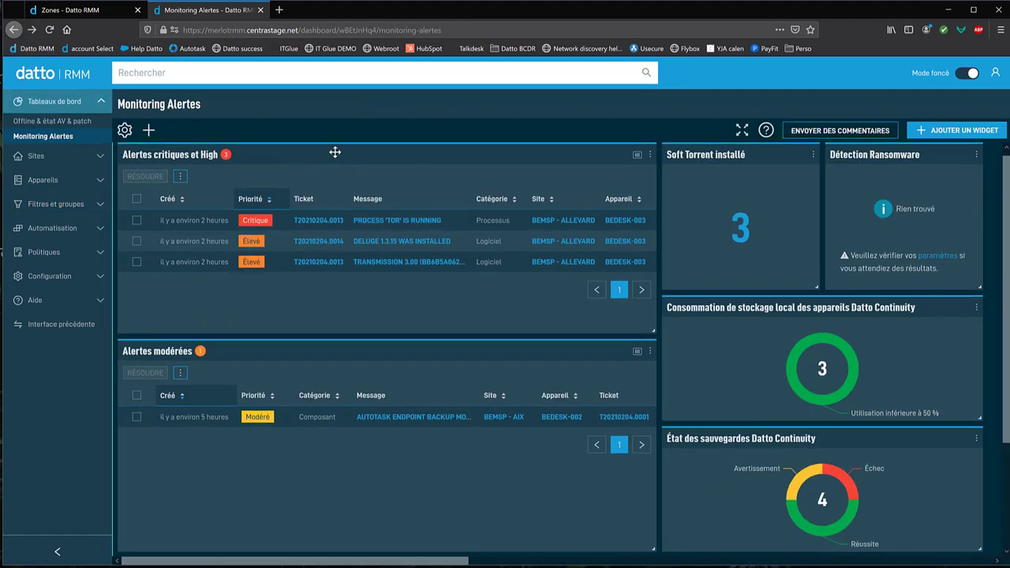